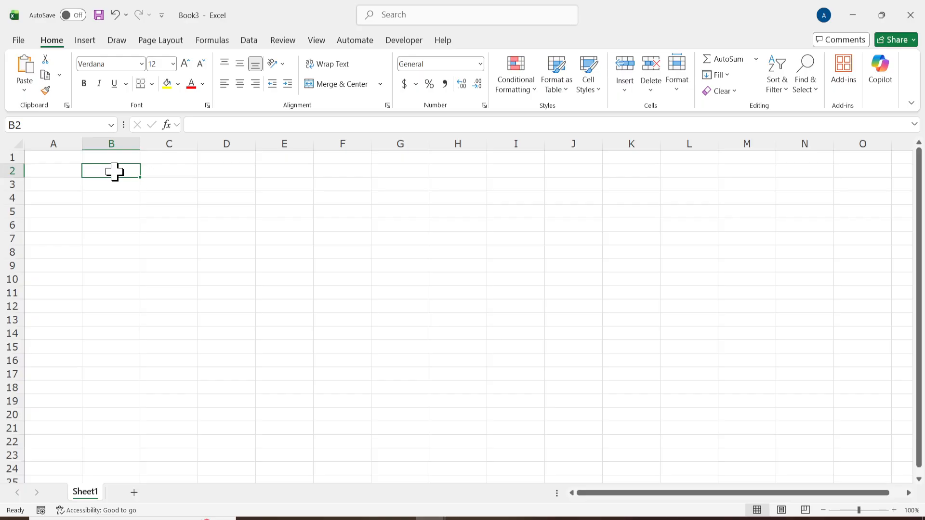
# Label cell B2 as Year and enter 2026 in C2.
pyautogui.write('Year')
pyautogui.press('Tab')
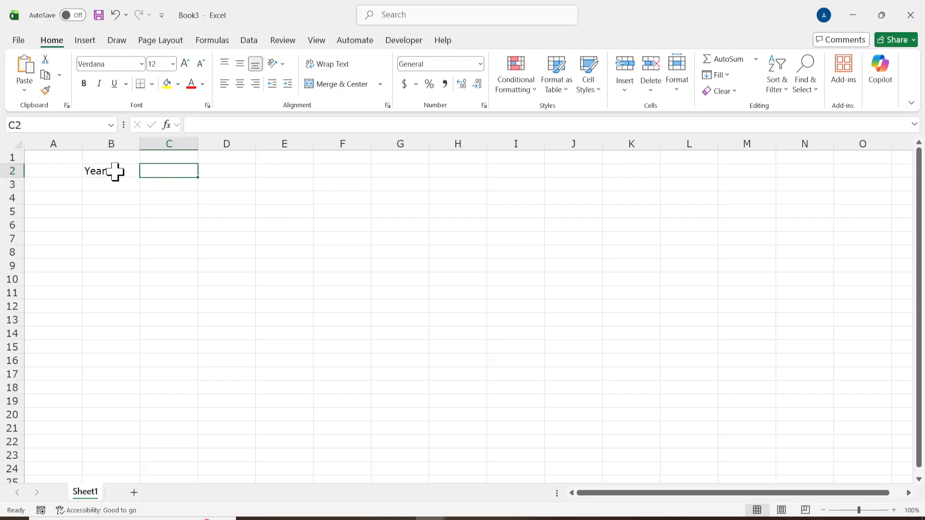
pyautogui.write('2020')
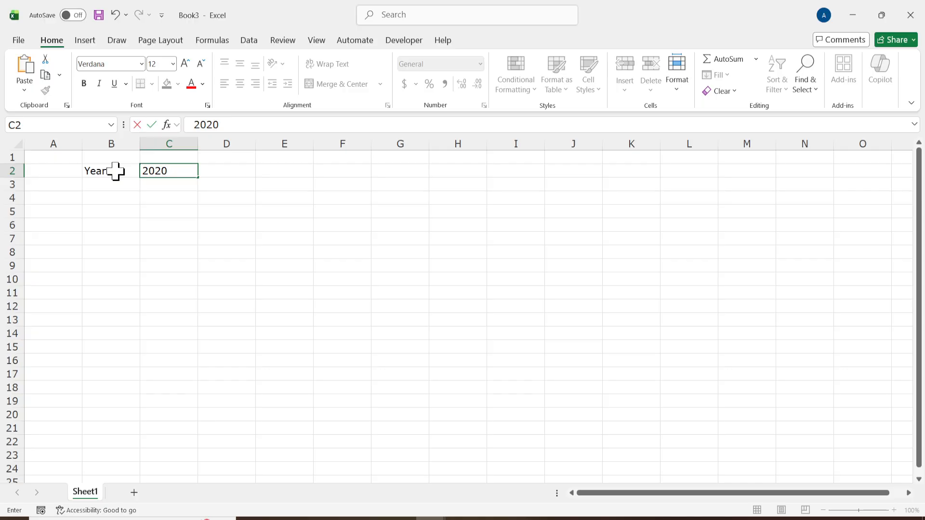
pyautogui.press('BackSpace')
pyautogui.write('5')
pyautogui.press('BackSpace')
pyautogui.write('6')
# Label cell B3 as Month and enter 4 in C3.
pyautogui.click(99, 184)
pyautogui.write('Month')
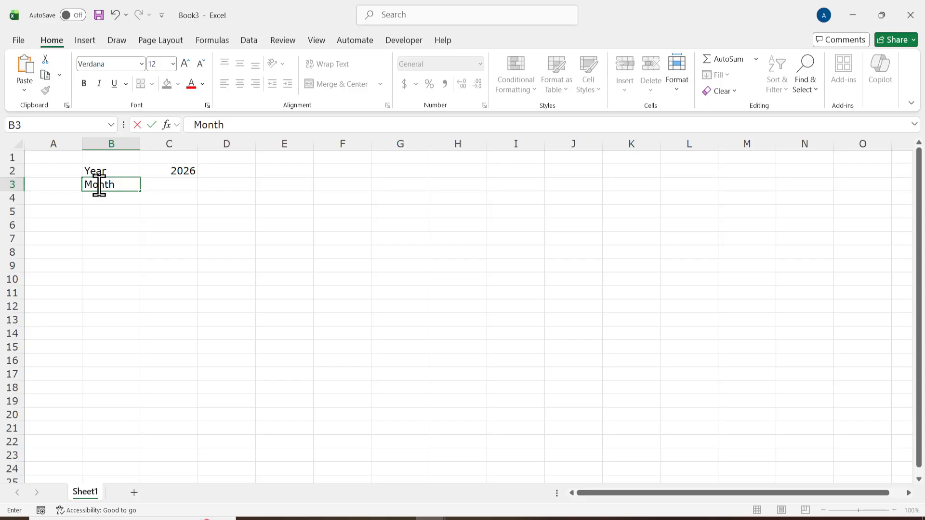
pyautogui.press('Tab')
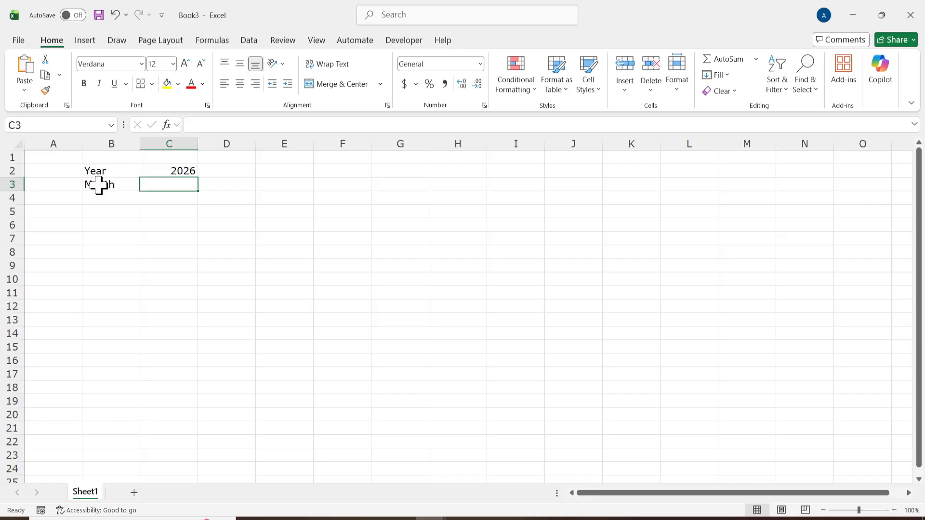
pyautogui.write('4')
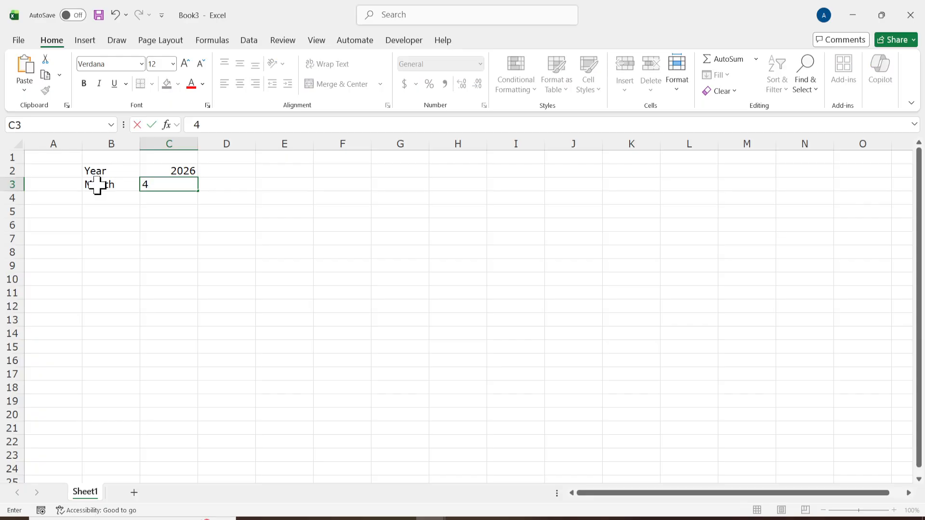
# Format the year and month values in C2:C3 as Number with 2 decimal places.
pyautogui.click(164, 171)
pyautogui.moveTo(164, 171); pyautogui.dragTo(169, 186)
pyautogui.rightClick(170, 187)
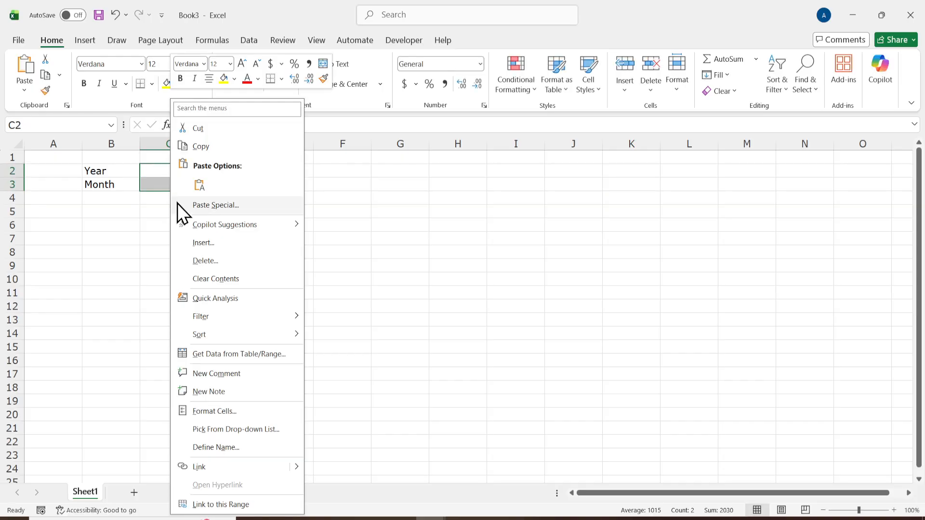
pyautogui.click(229, 414)
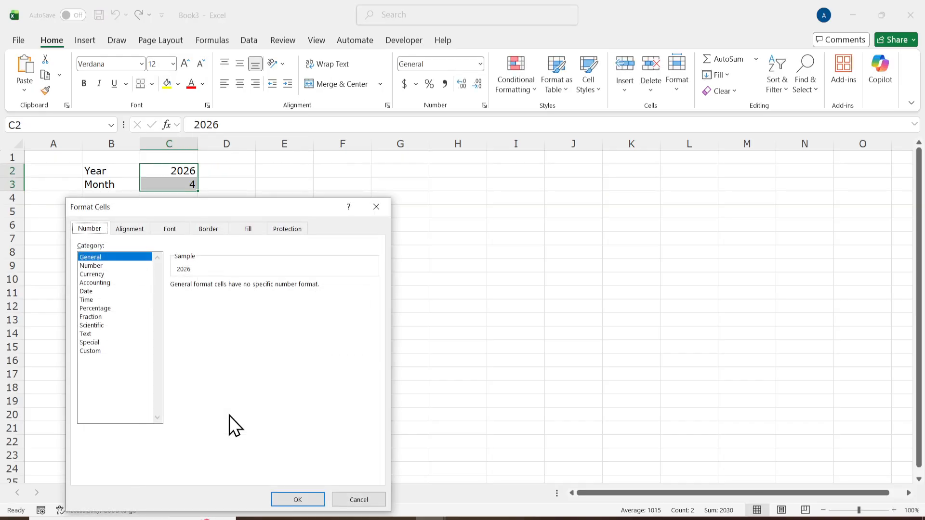
pyautogui.click(92, 266)
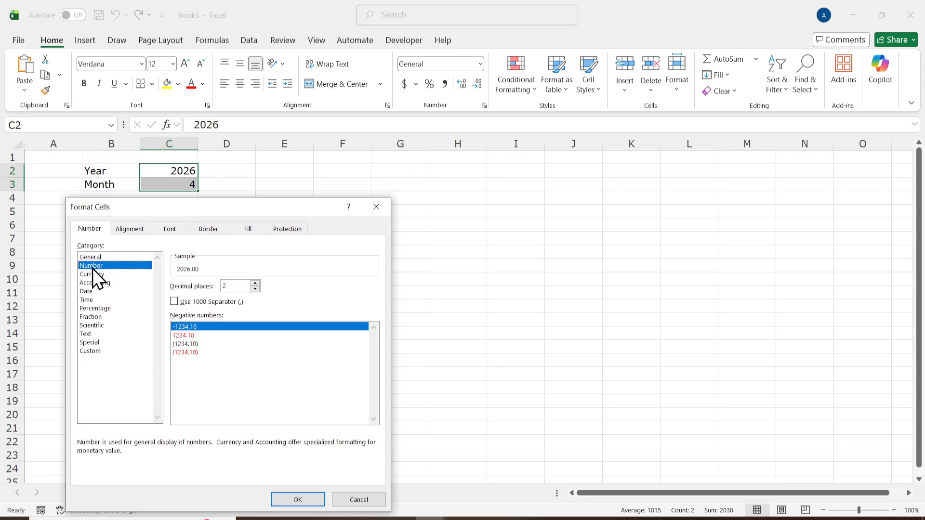
pyautogui.click(302, 499)
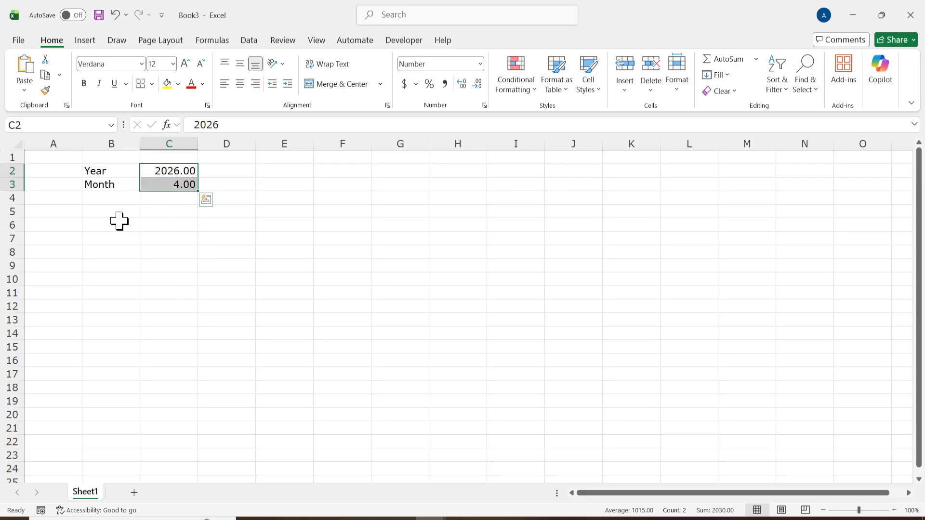
# Copy the formula =TEXT(DATE(C2,C3,1),"mmmm yyyy") from the Notepad notes into cell E2 of the worksheet.
pyautogui.click(295, 169)
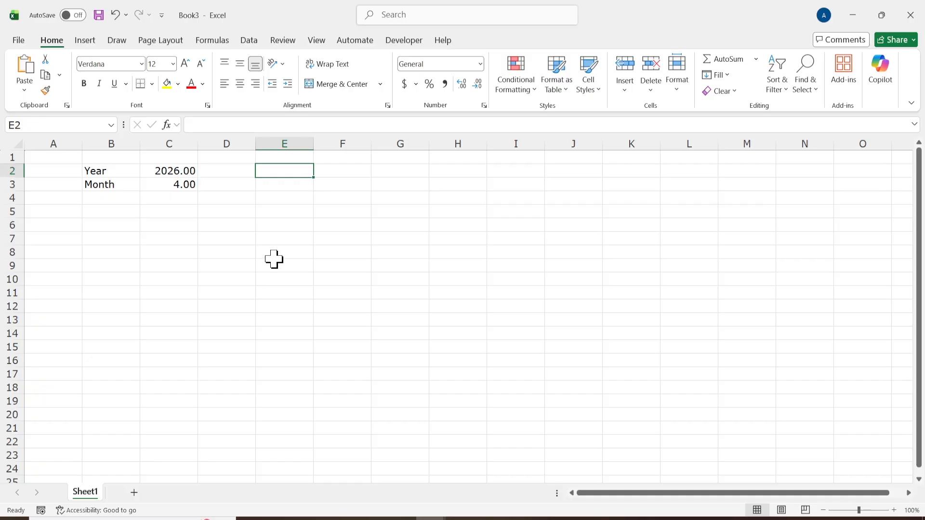
pyautogui.click(461, 518)
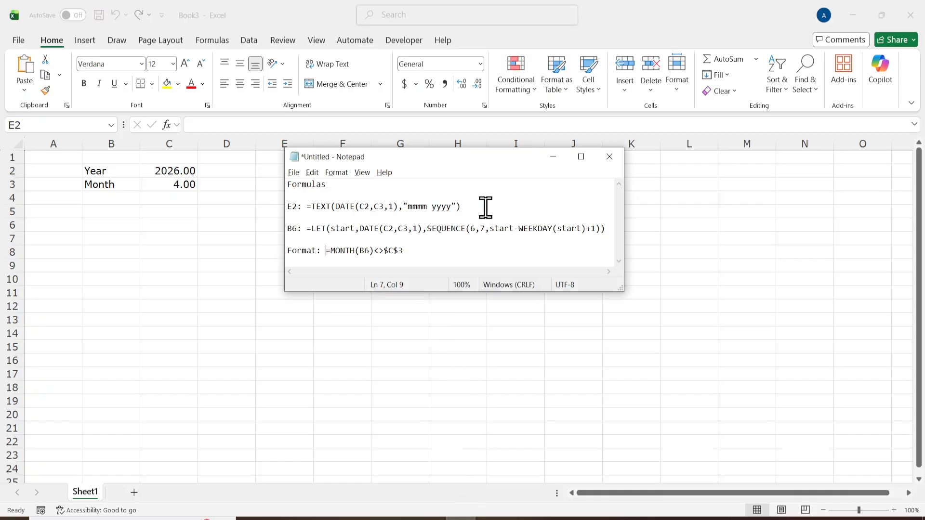
pyautogui.moveTo(486, 207); pyautogui.dragTo(306, 206)
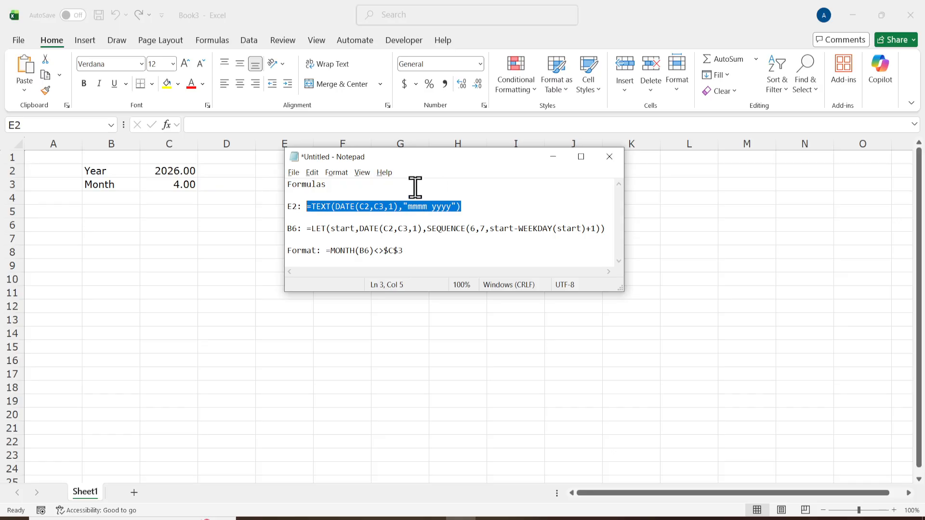
pyautogui.hotkey('ctrl', 'c')
pyautogui.click(275, 168)
pyautogui.hotkey('ctrl', 'v')
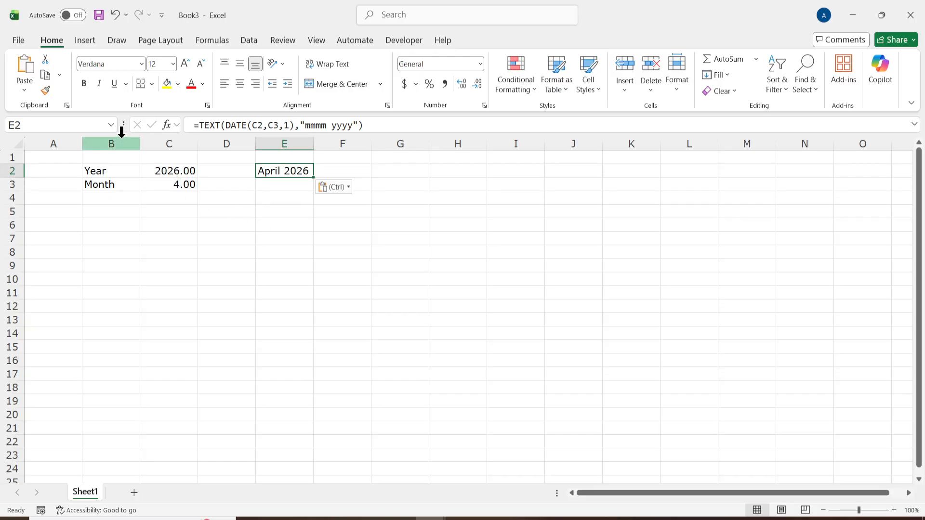
# Enter the weekday headings Sun, Mon and Tue in cells B5 to D5.
pyautogui.click(115, 211)
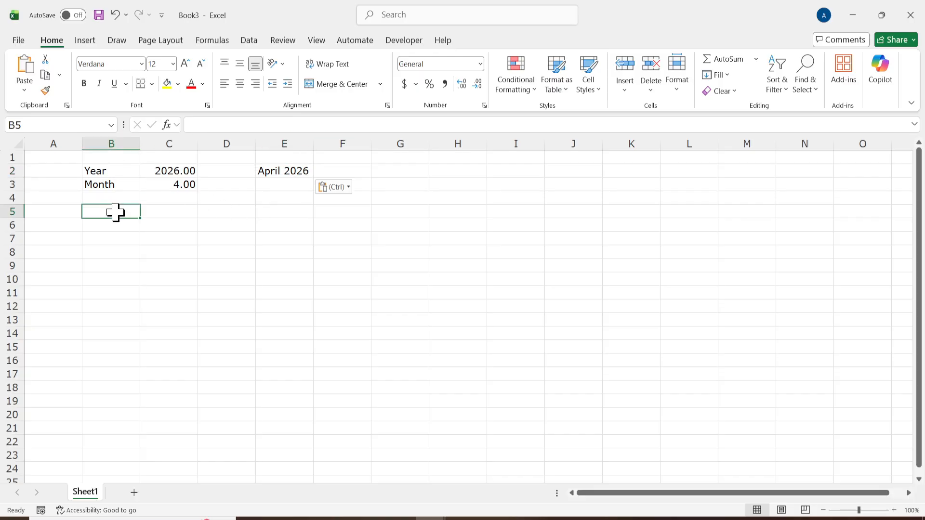
pyautogui.write('S')
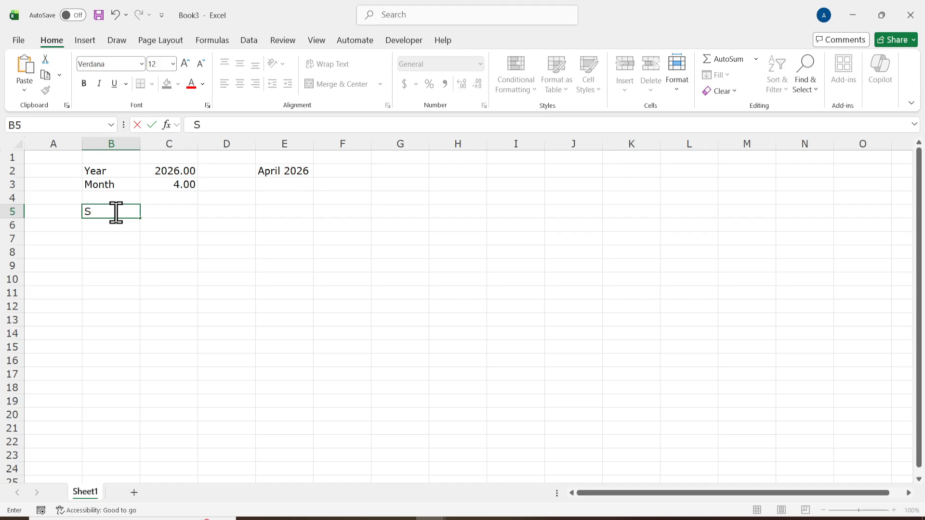
pyautogui.write('yn')
pyautogui.press('BackSpace')
pyautogui.press('BackSpace')
pyautogui.write('un')
pyautogui.press('Tab')
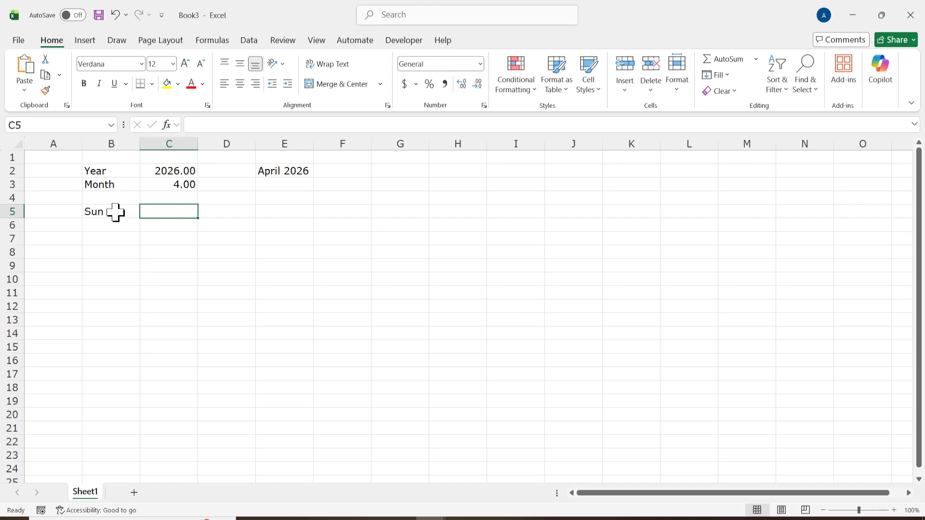
pyautogui.write('Mon')
pyautogui.press('Tab')
pyautogui.write('Tue')
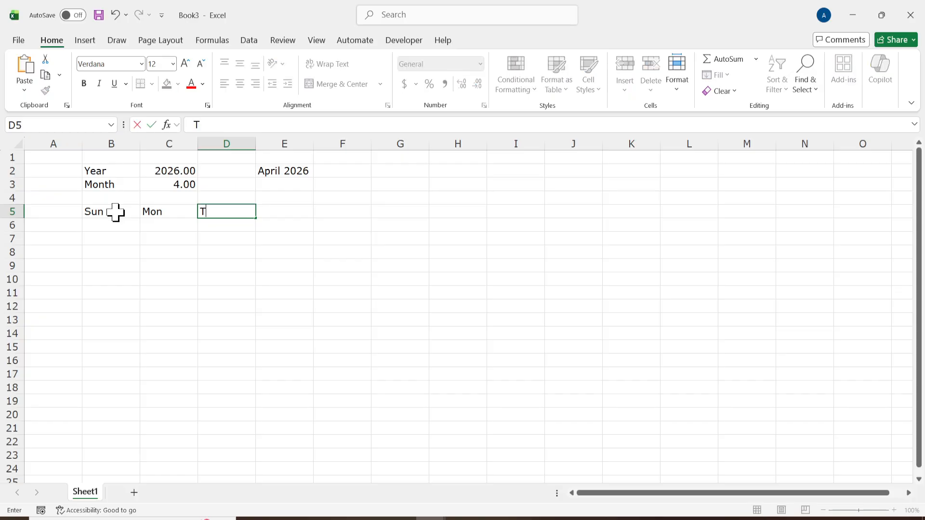
pyautogui.press('Tab')
# Complete the weekday headings with Wed, Thur, Fri and Sat in cells E5 to H5.
pyautogui.write('Wed')
pyautogui.press('Tab')
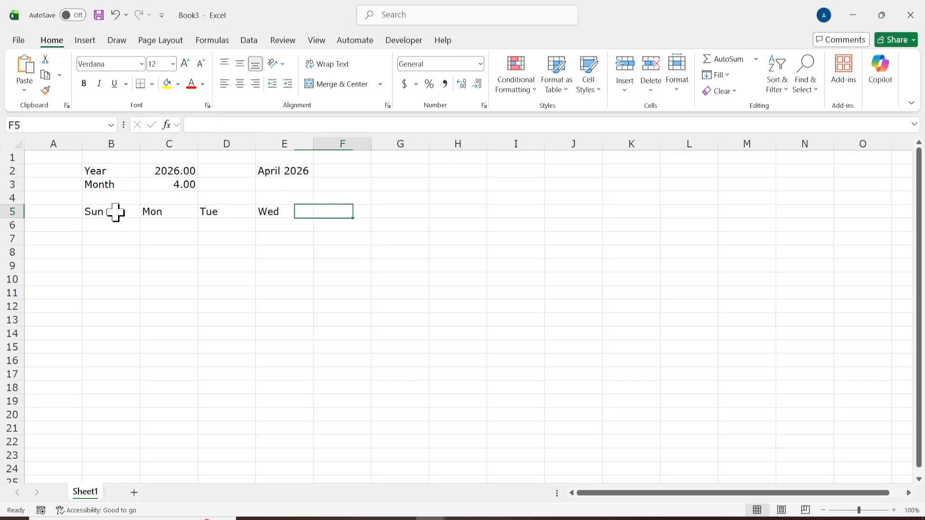
pyautogui.write('Thur')
pyautogui.press('Tab')
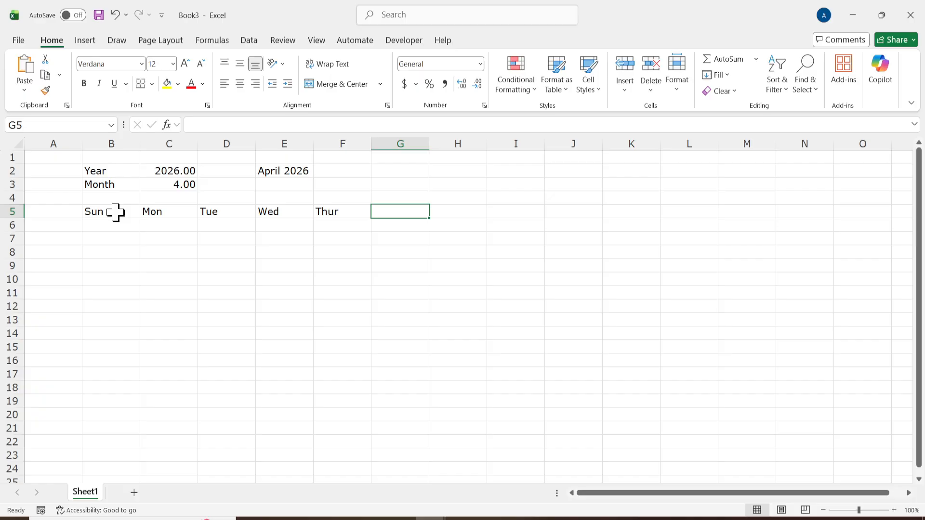
pyautogui.write('T')
pyautogui.press('BackSpace')
pyautogui.write('Fri')
pyautogui.press('Tab')
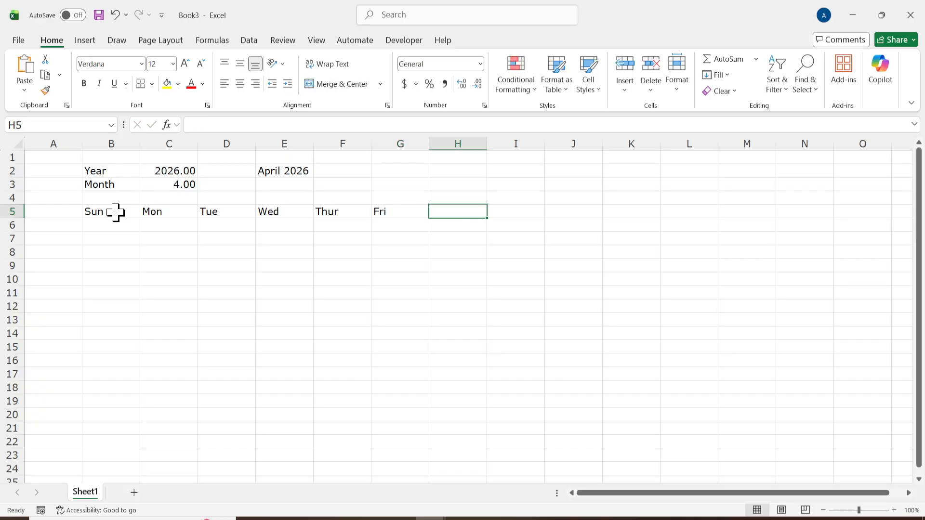
pyautogui.write('Sat')
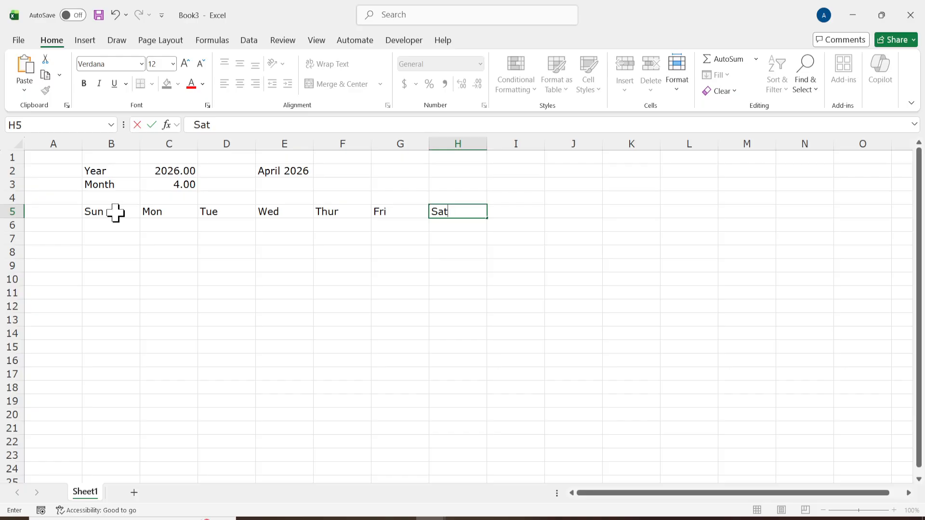
pyautogui.moveTo(116, 212); pyautogui.dragTo(462, 210)
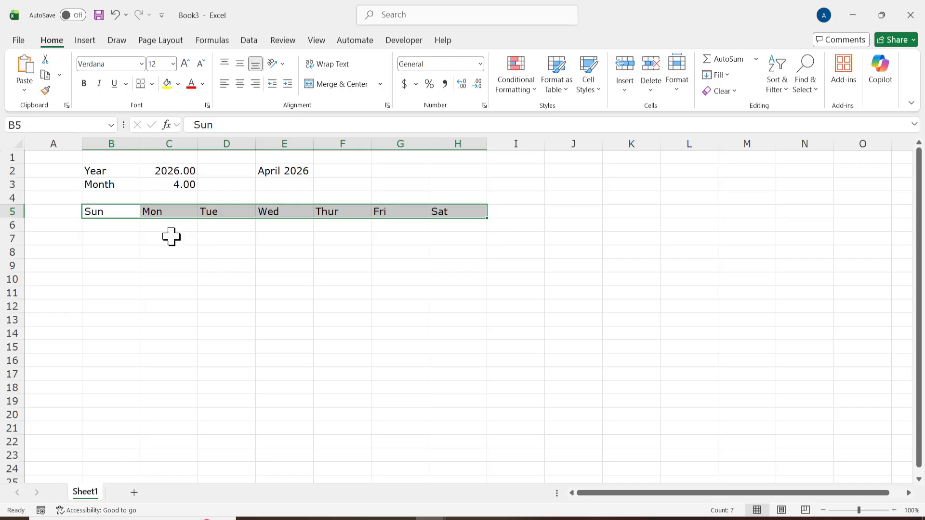
# Copy the formula =LET(start,DATE(C2,C3,1),SEQUENCE(6,7,start-WEEKDAY(start)+1)) from the Notepad notes into cell B6 of the worksheet.
pyautogui.click(120, 223)
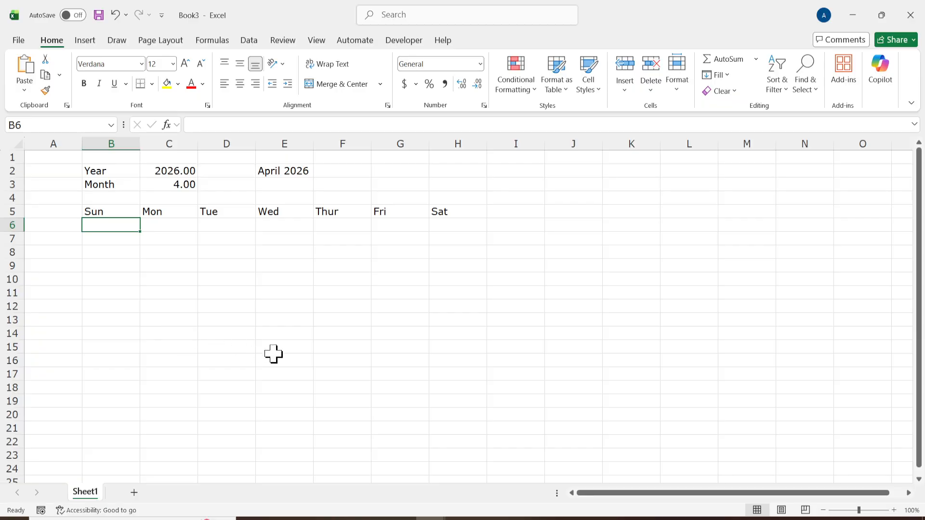
pyautogui.click(455, 518)
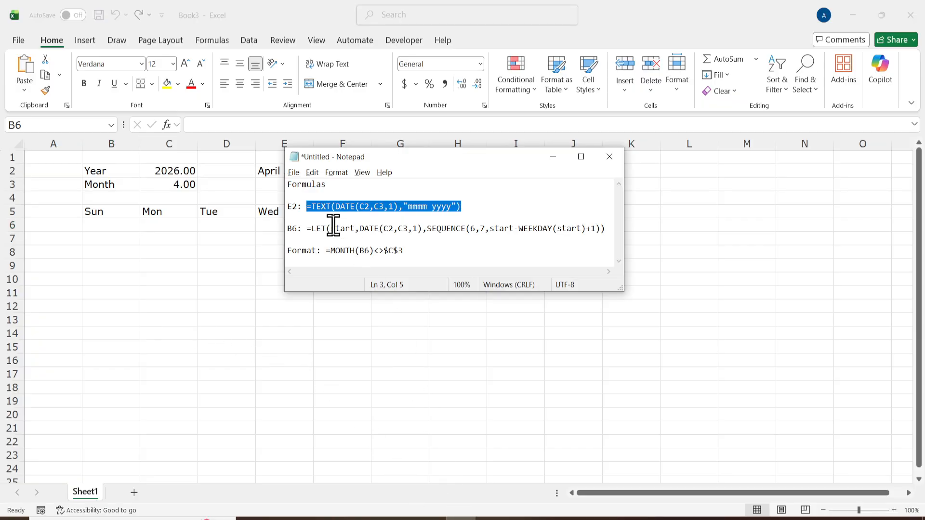
pyautogui.moveTo(307, 230); pyautogui.dragTo(619, 231)
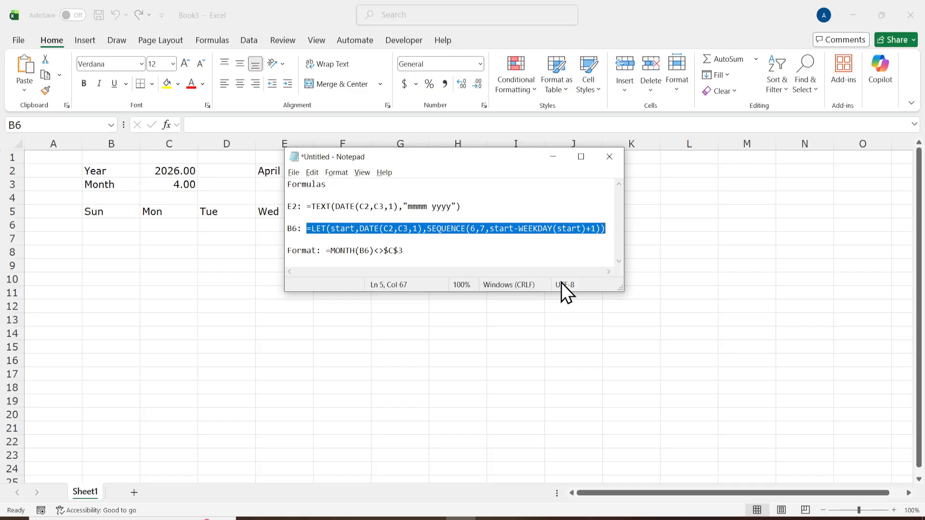
pyautogui.hotkey('ctrl', 'c')
pyautogui.click(92, 225)
pyautogui.hotkey('ctrl', 'v')
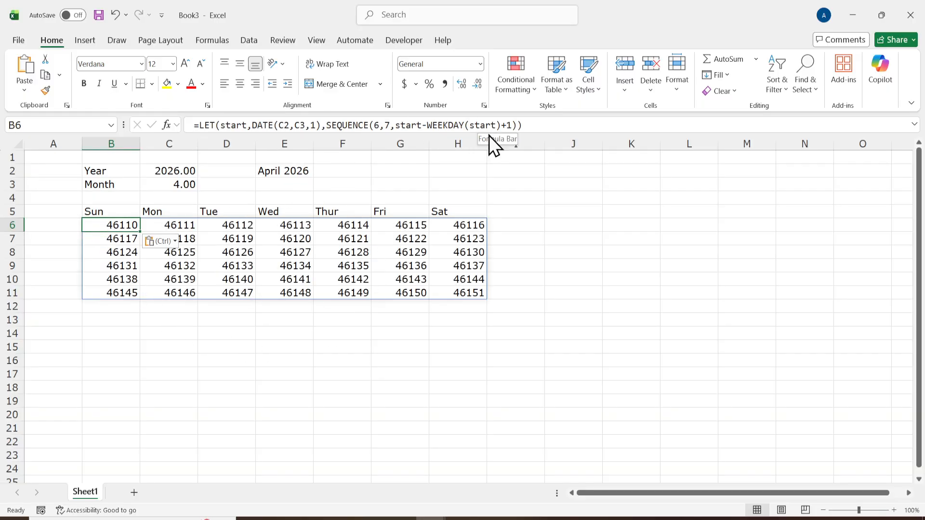
pyautogui.click(231, 359)
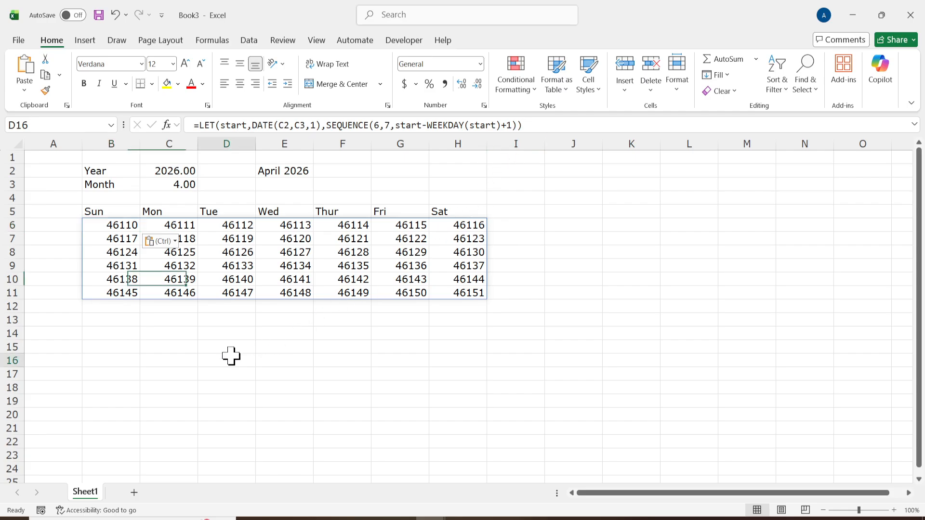
pyautogui.click(163, 265)
pyautogui.click(175, 241)
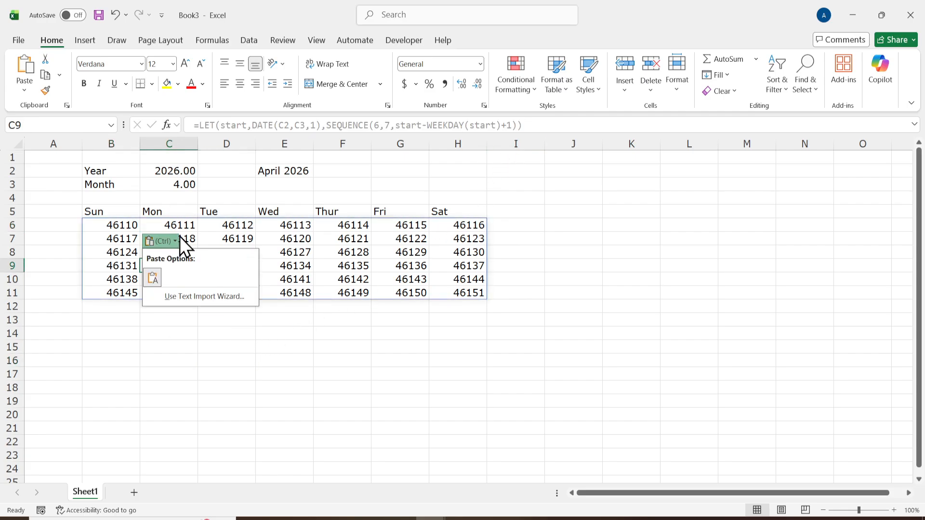
pyautogui.press('Escape')
pyautogui.click(231, 292)
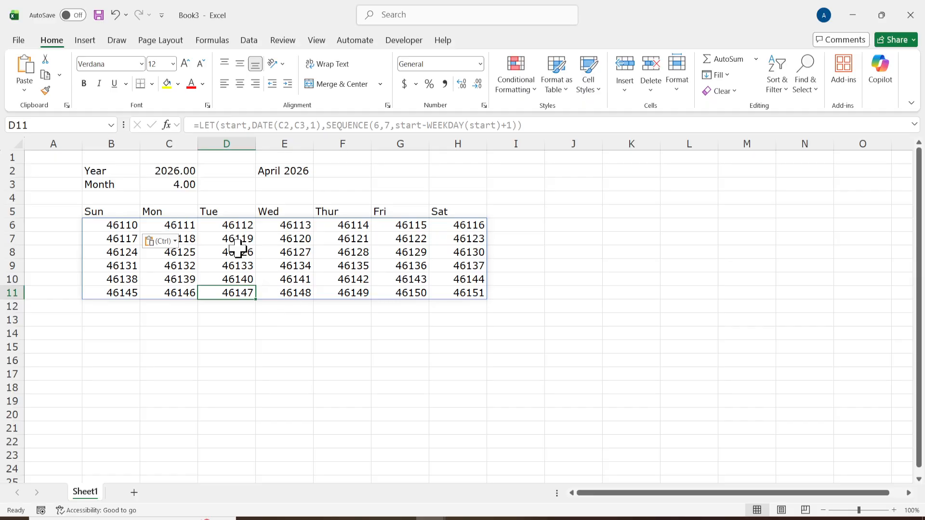
pyautogui.moveTo(133, 224); pyautogui.dragTo(474, 296)
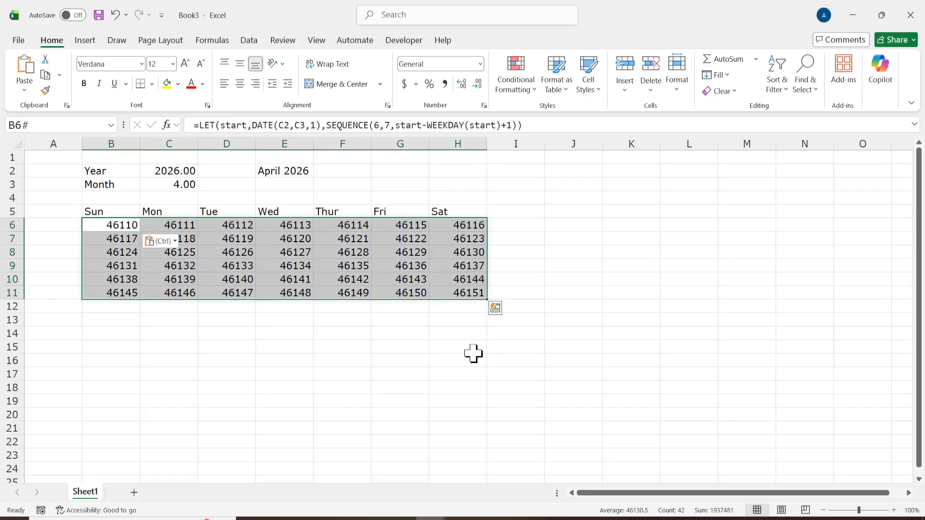
pyautogui.click(473, 346)
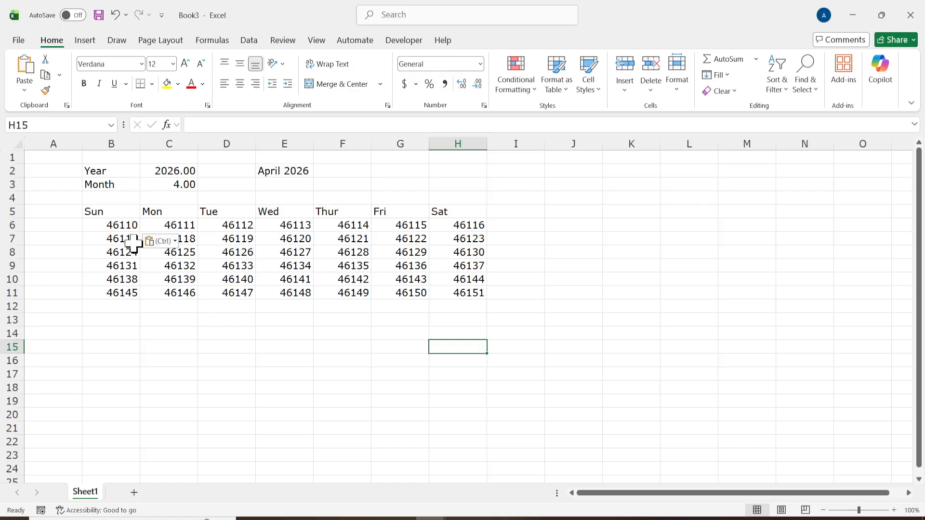
# Apply the custom number format d to the calendar grid B6:H11 so it shows day numbers.
pyautogui.moveTo(118, 226); pyautogui.dragTo(457, 293)
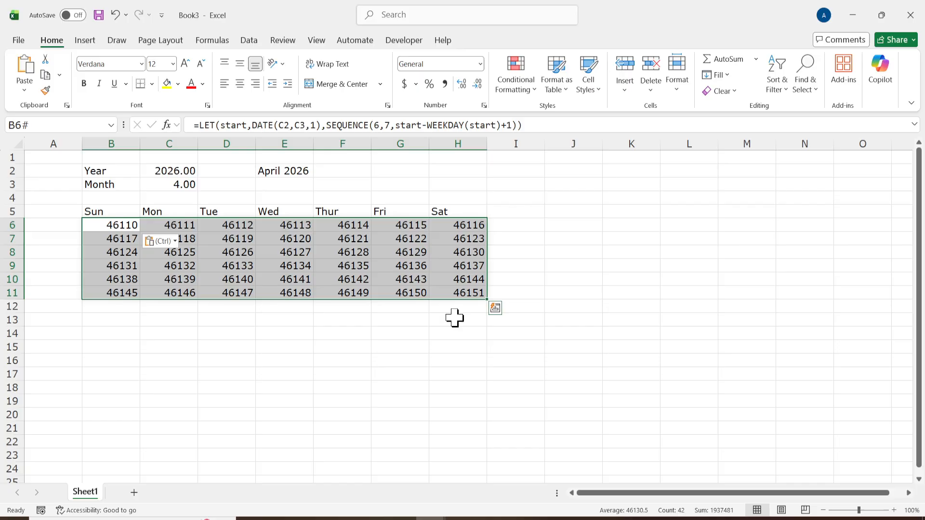
pyautogui.hotkey('ctrl', '1')
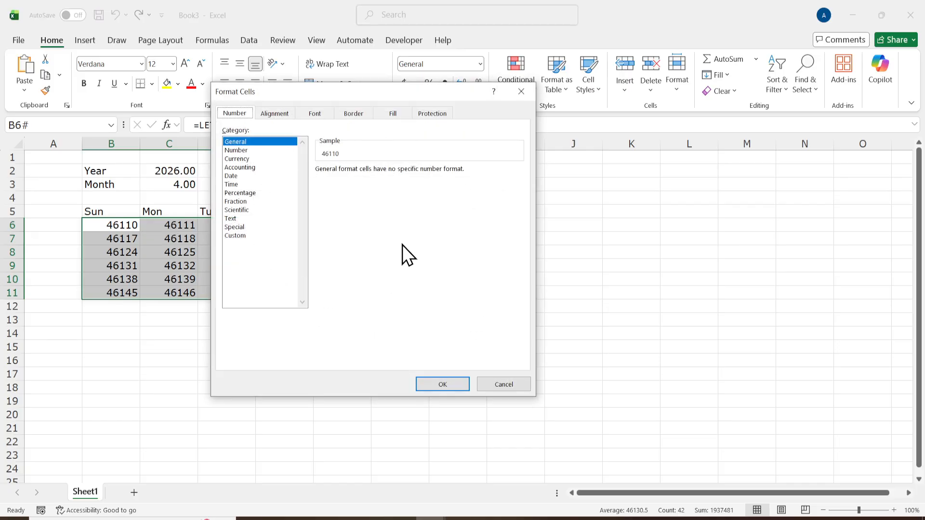
pyautogui.click(249, 228)
pyautogui.click(247, 235)
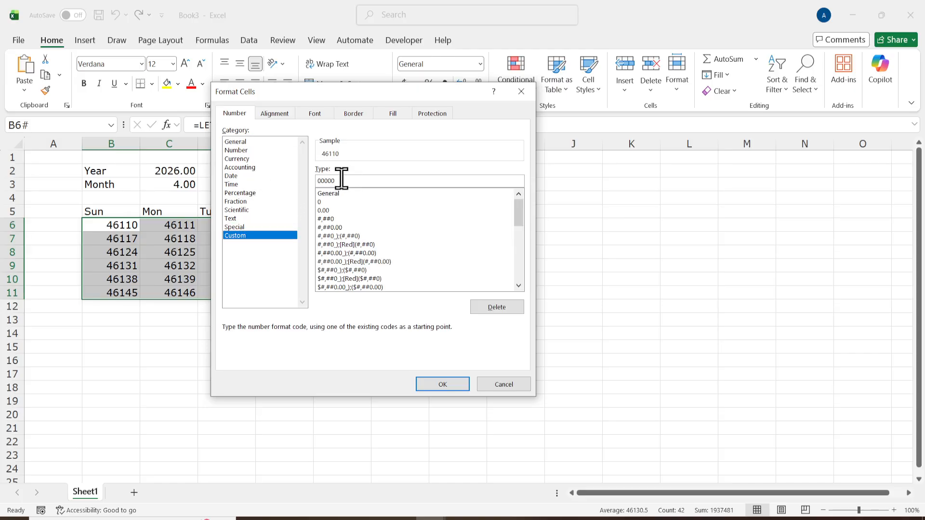
pyautogui.moveTo(341, 180); pyautogui.dragTo(307, 180)
pyautogui.press('BackSpace')
pyautogui.write('d')
pyautogui.click(452, 387)
pyautogui.click(261, 336)
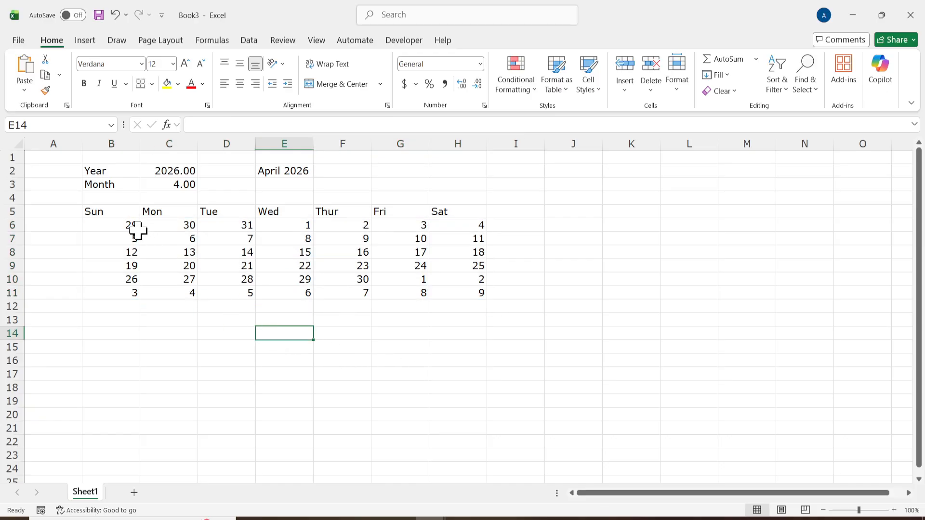
# Examine the calendar grid B6:H11, including the leading and trailing days that belong to neighbouring months.
pyautogui.moveTo(134, 227); pyautogui.dragTo(481, 297)
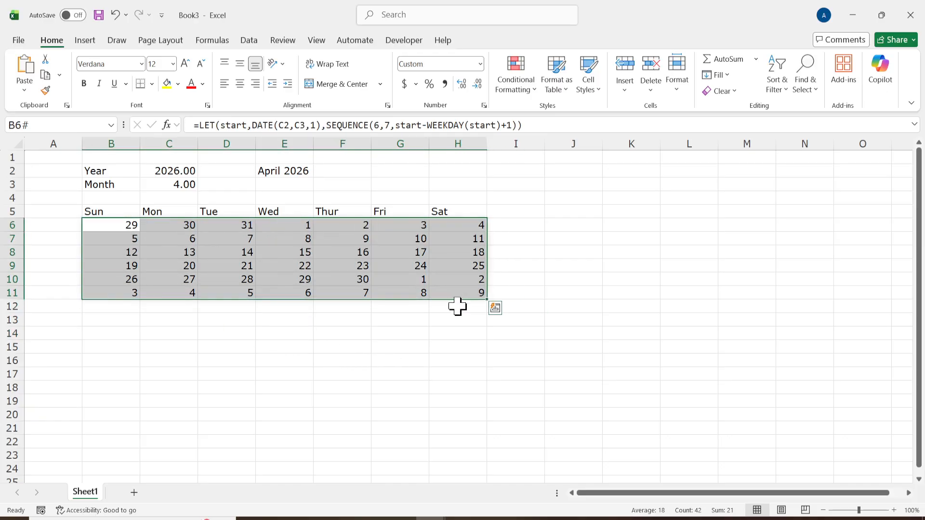
pyautogui.click(458, 333)
pyautogui.moveTo(295, 223); pyautogui.dragTo(356, 282)
pyautogui.click(326, 345)
pyautogui.moveTo(135, 224); pyautogui.dragTo(226, 225)
pyautogui.click(168, 293)
pyautogui.moveTo(168, 292); pyautogui.dragTo(481, 295)
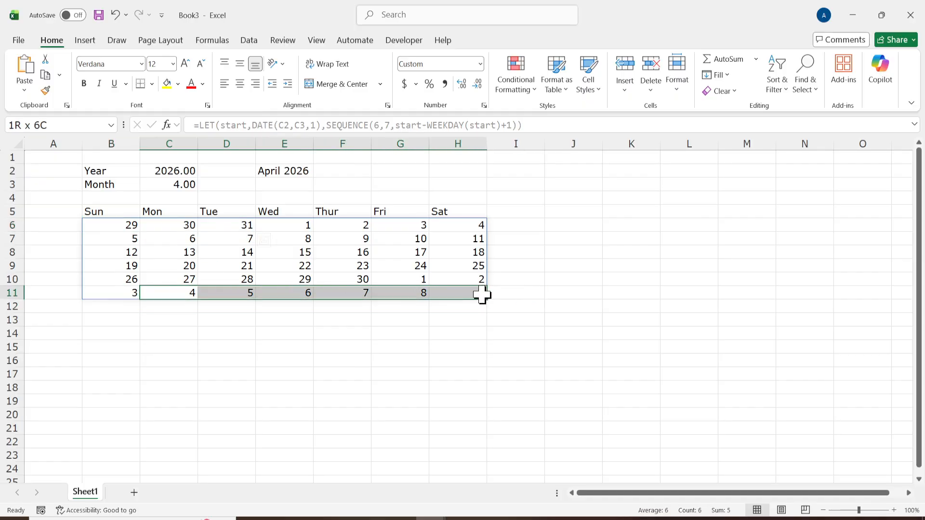
pyautogui.click(438, 347)
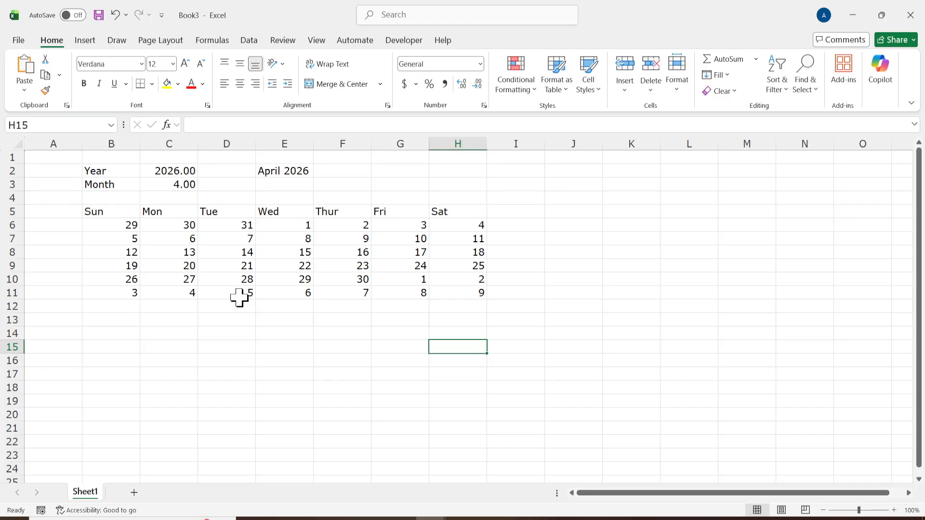
pyautogui.moveTo(118, 216); pyautogui.dragTo(474, 290)
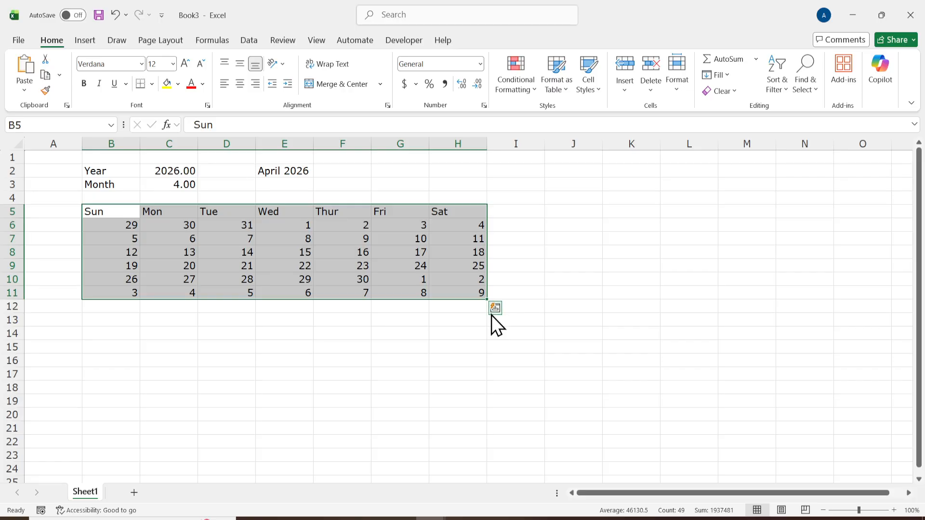
pyautogui.rightClick(260, 249)
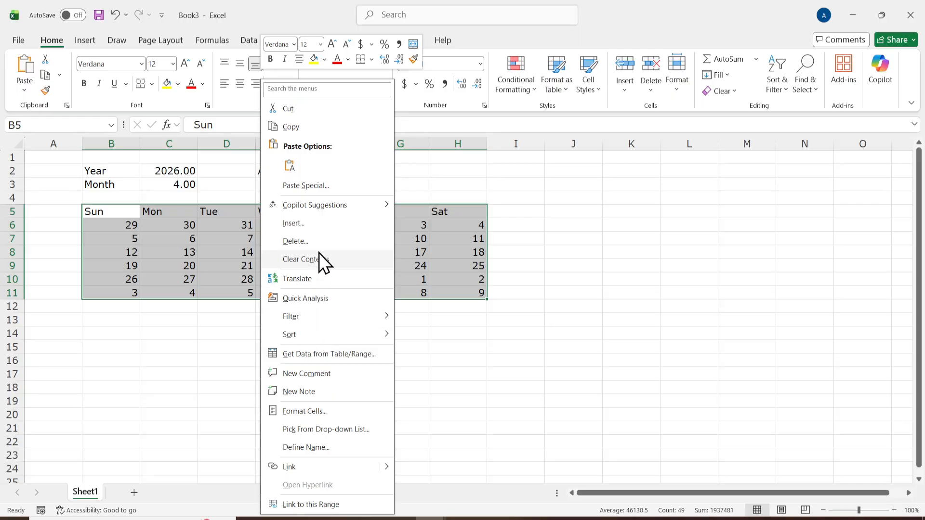
pyautogui.press('Escape')
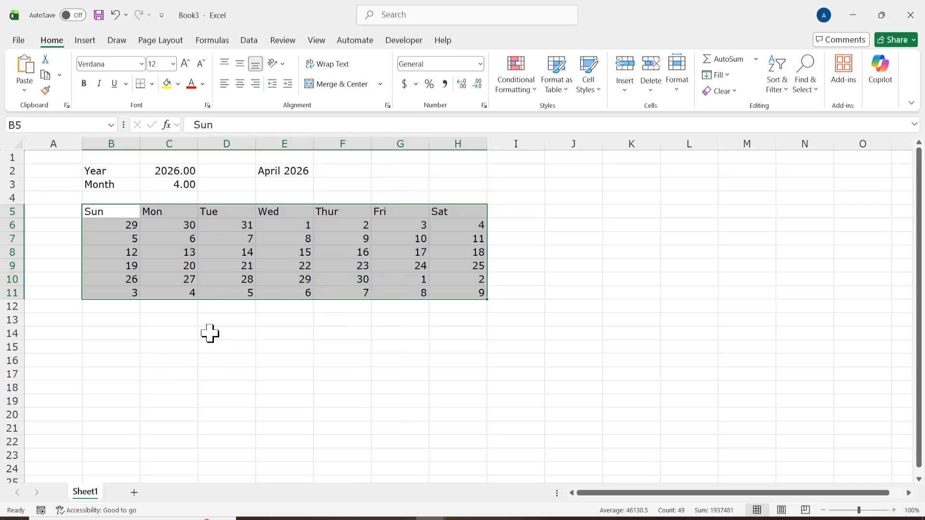
pyautogui.click(231, 333)
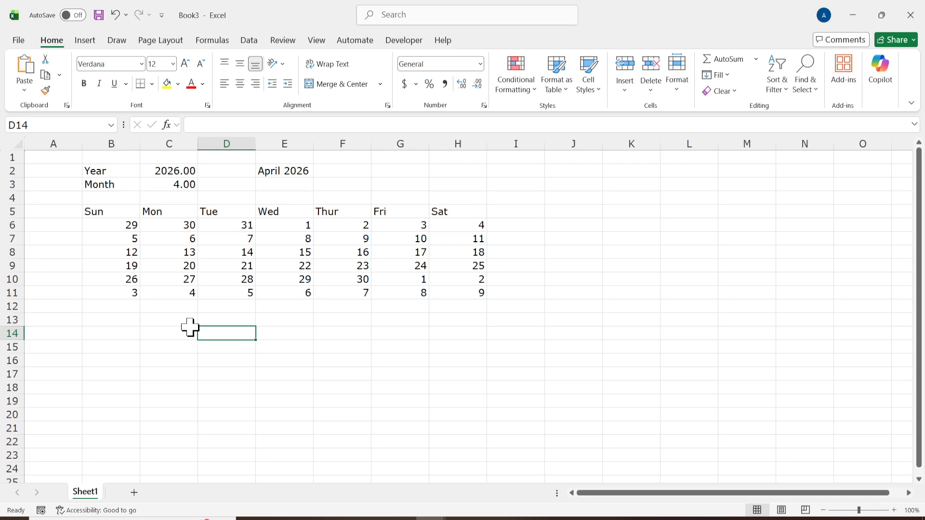
# Start a formula-based conditional formatting rule for B6:H11, using =MONTH(B6)<>$C$3 copied from the Notepad notes.
pyautogui.moveTo(125, 226); pyautogui.dragTo(486, 289)
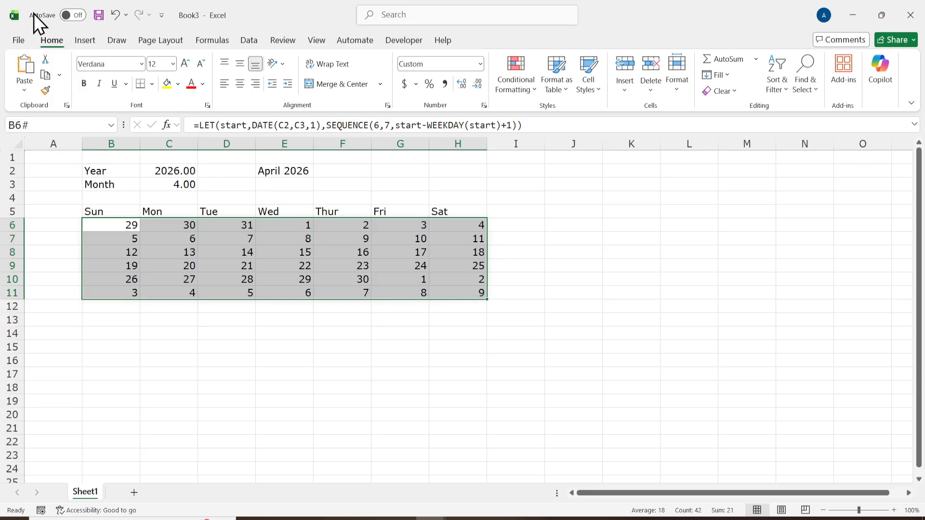
pyautogui.click(508, 93)
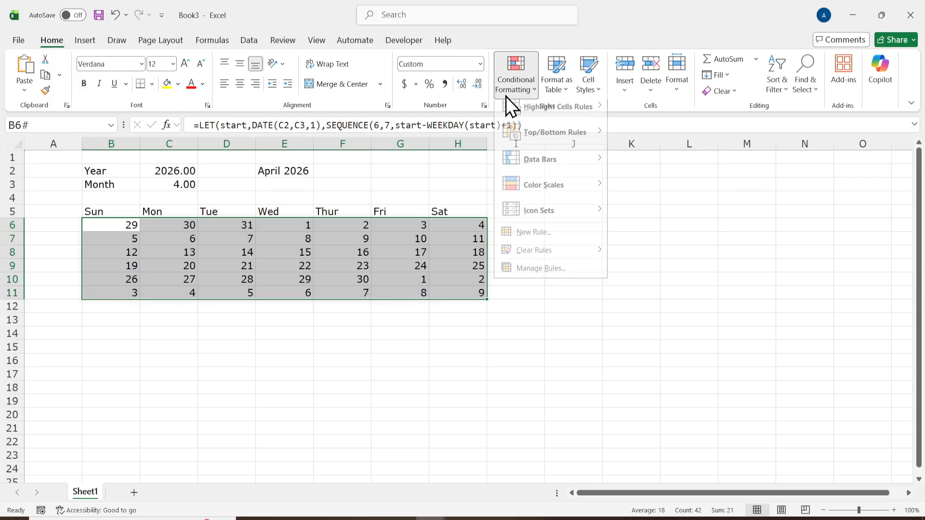
pyautogui.click(540, 239)
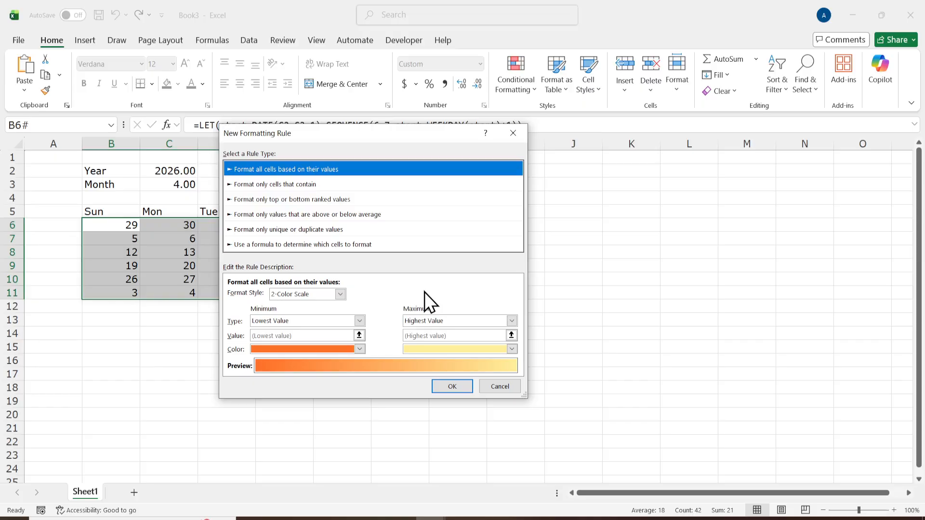
pyautogui.click(264, 245)
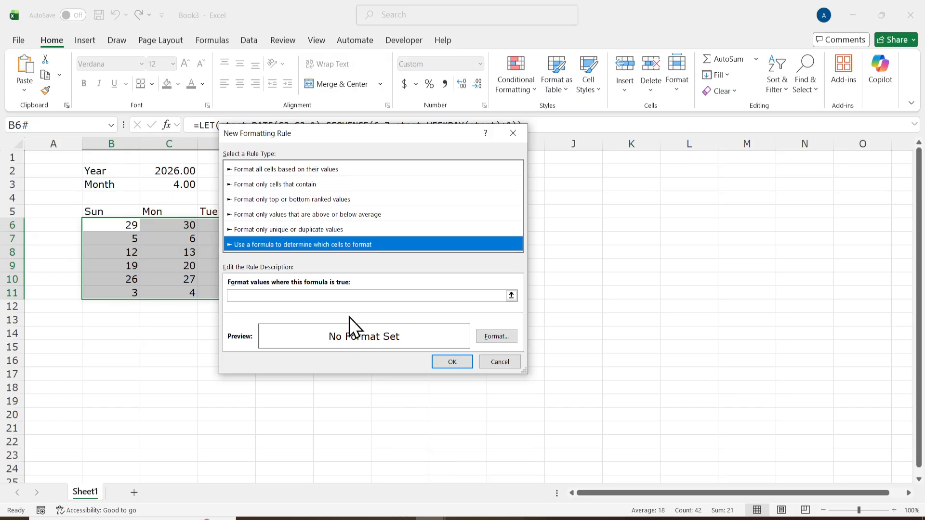
pyautogui.click(347, 296)
pyautogui.click(462, 518)
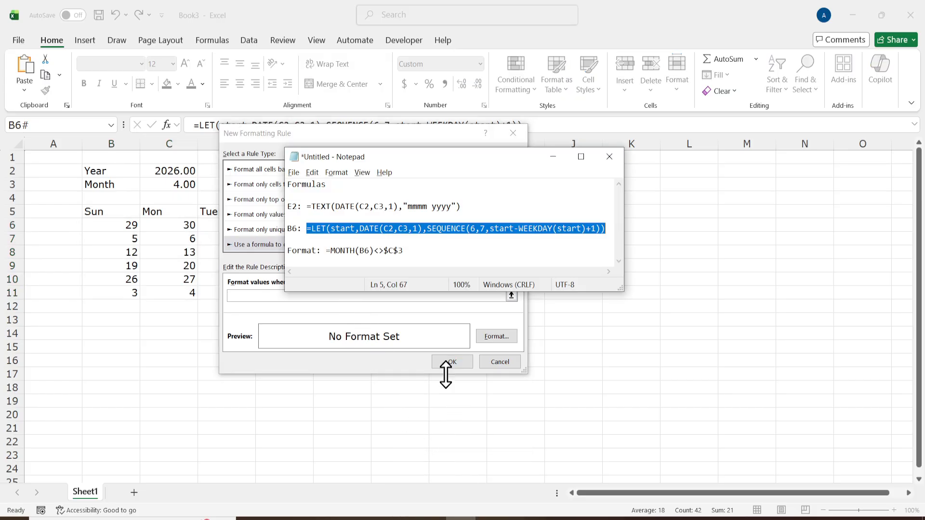
pyautogui.moveTo(404, 250); pyautogui.dragTo(325, 250)
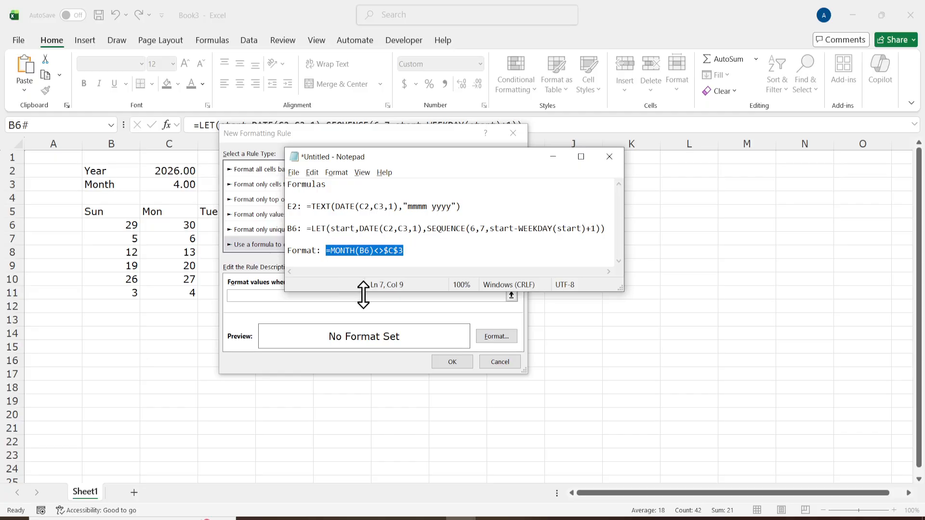
pyautogui.hotkey('ctrl', 'c')
pyautogui.click(258, 295)
pyautogui.hotkey('ctrl', 'v')
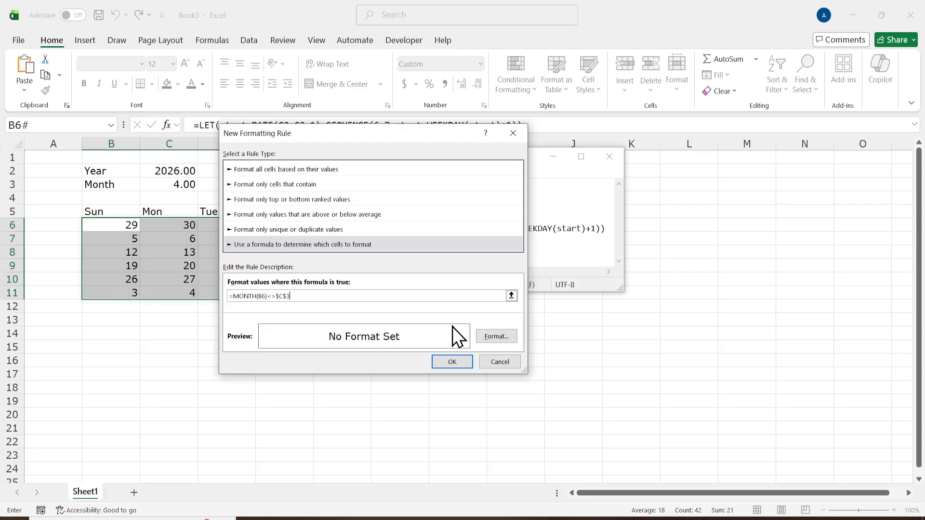
# Give the conditional formatting rule a light gray font color, apply it to the grid, and put the Notepad notes away.
pyautogui.click(492, 336)
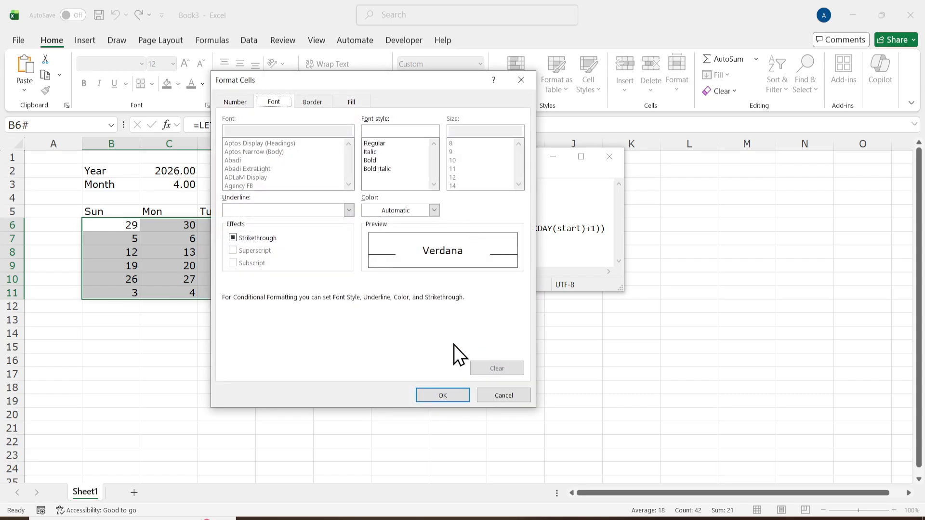
pyautogui.click(383, 213)
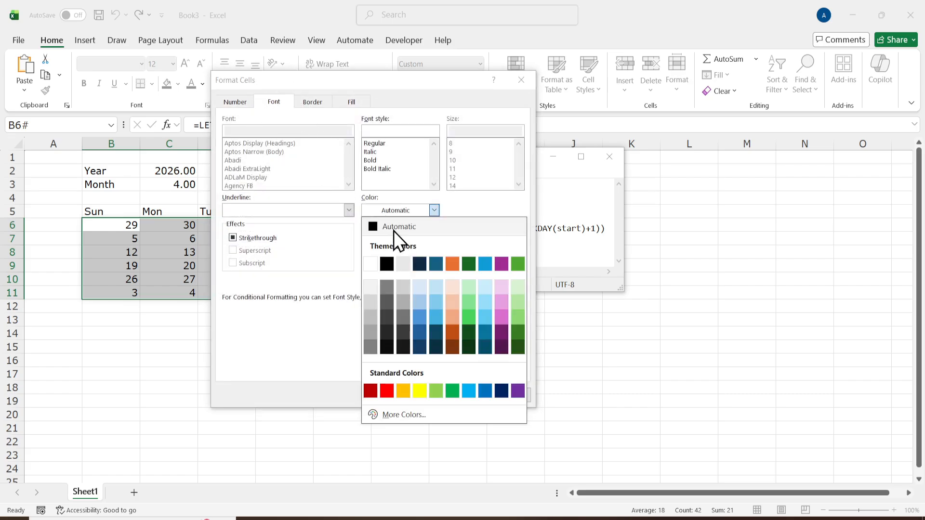
pyautogui.click(407, 302)
pyautogui.click(454, 395)
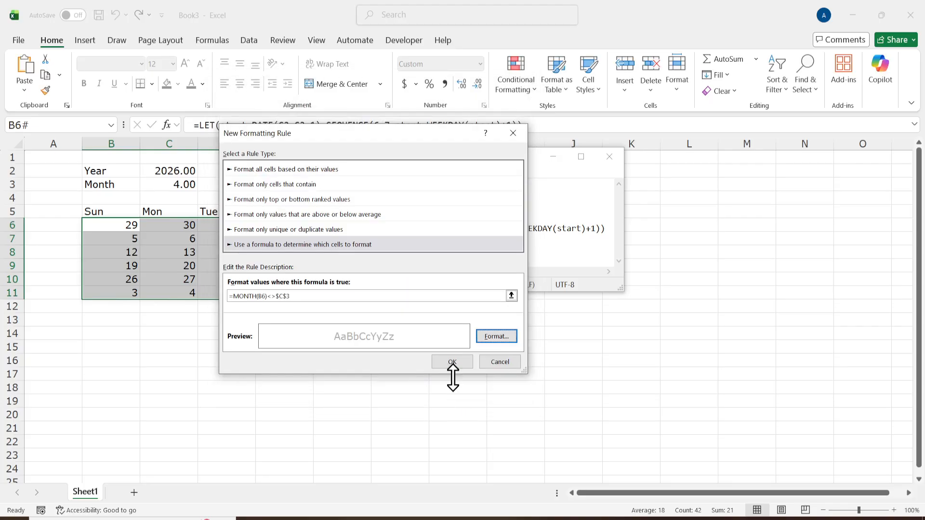
pyautogui.click(464, 363)
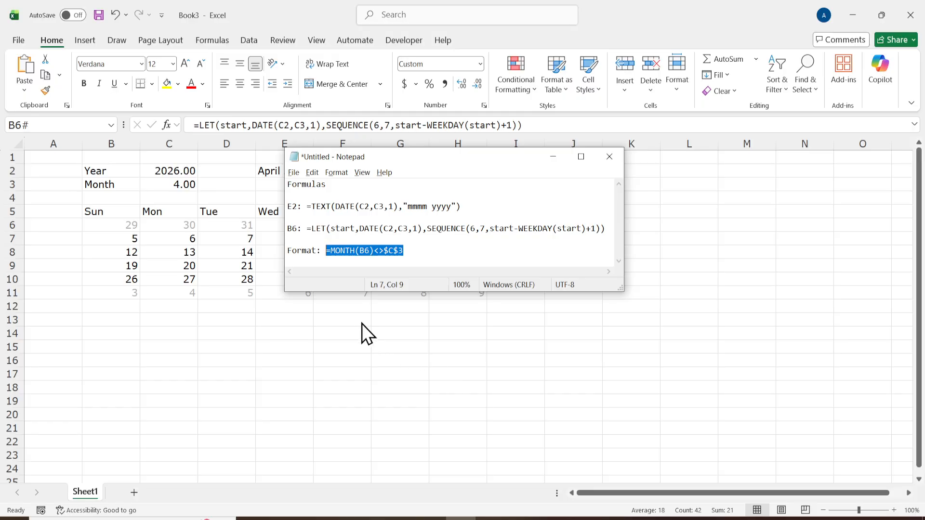
pyautogui.click(552, 158)
pyautogui.click(224, 236)
pyautogui.moveTo(123, 293); pyautogui.dragTo(482, 296)
pyautogui.moveTo(415, 280); pyautogui.dragTo(462, 280)
pyautogui.click(446, 372)
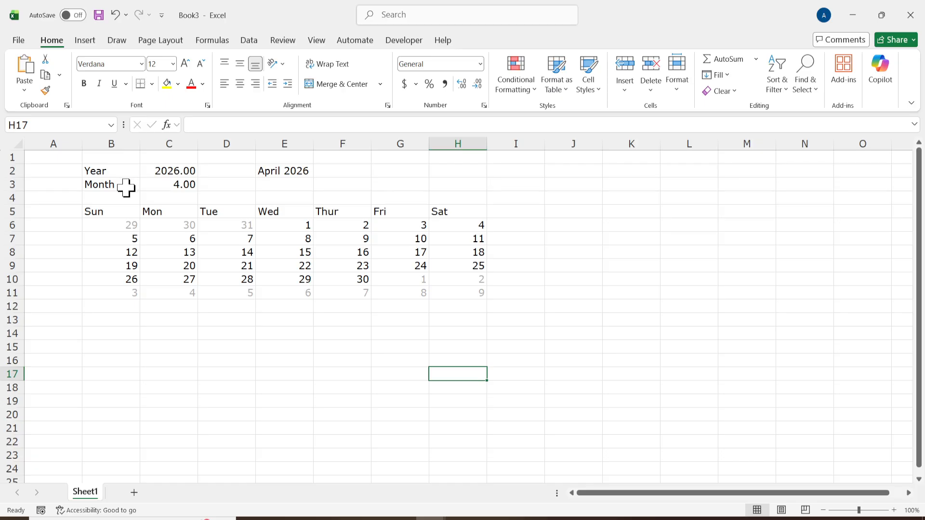
# Set the month value in cell C3 to 12 to test the calendar.
pyautogui.click(124, 187)
pyautogui.click(161, 186)
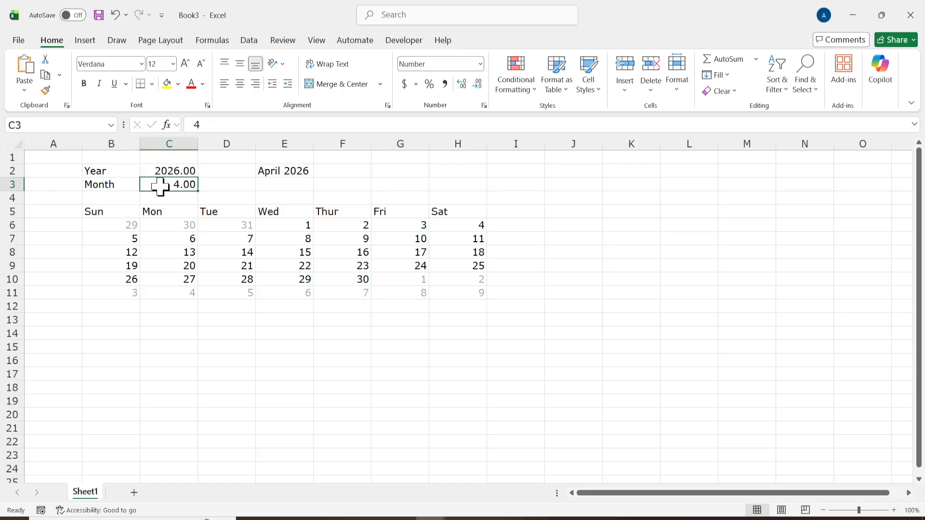
pyautogui.doubleClick(190, 181)
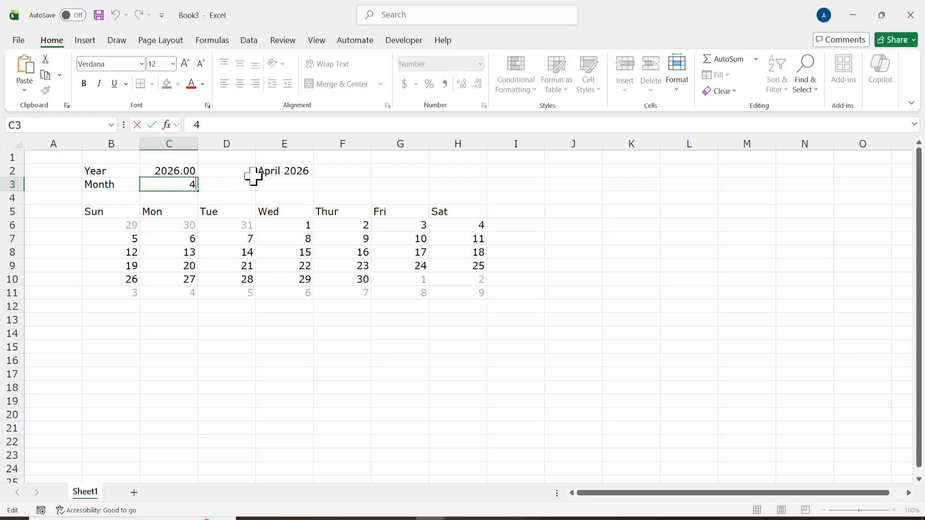
pyautogui.press('Return')
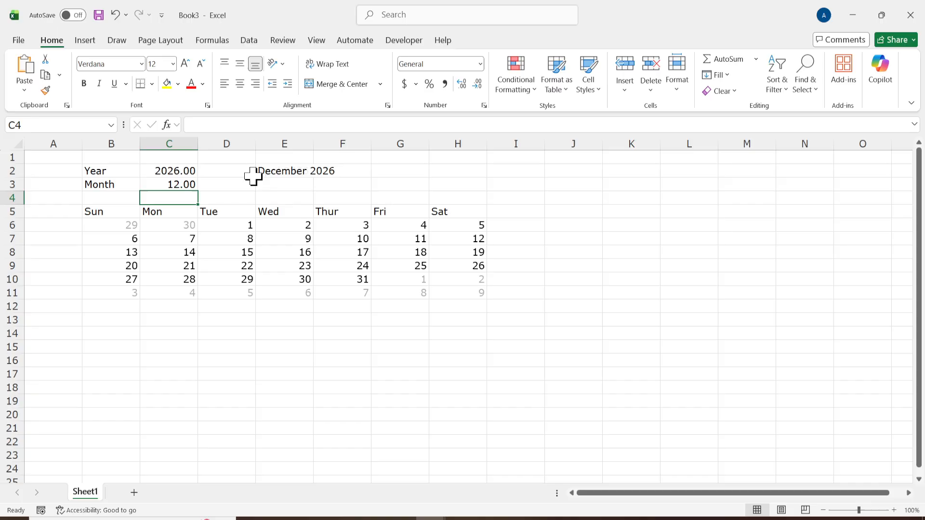
# Set the month value in cell C3 to 8 to test another month.
pyautogui.doubleClick(183, 184)
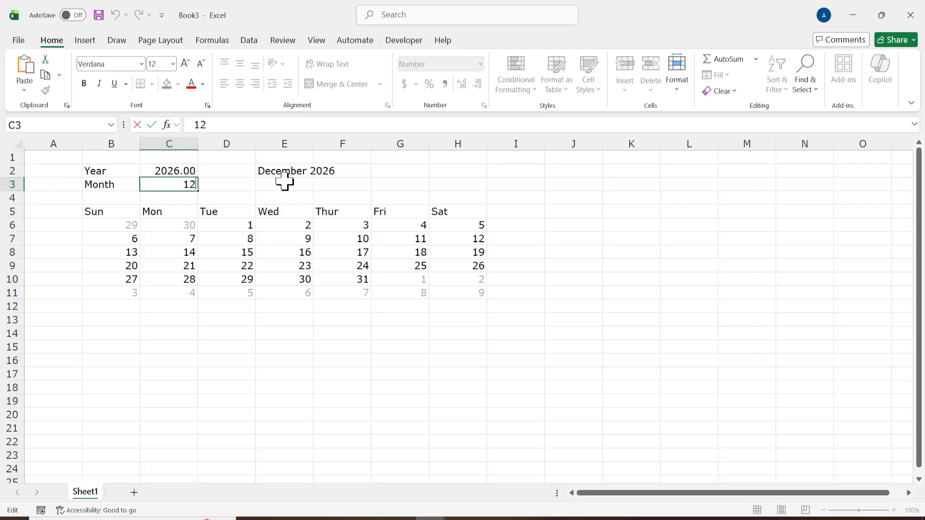
pyautogui.press('BackSpace')
pyautogui.press('BackSpace')
pyautogui.press('Return')
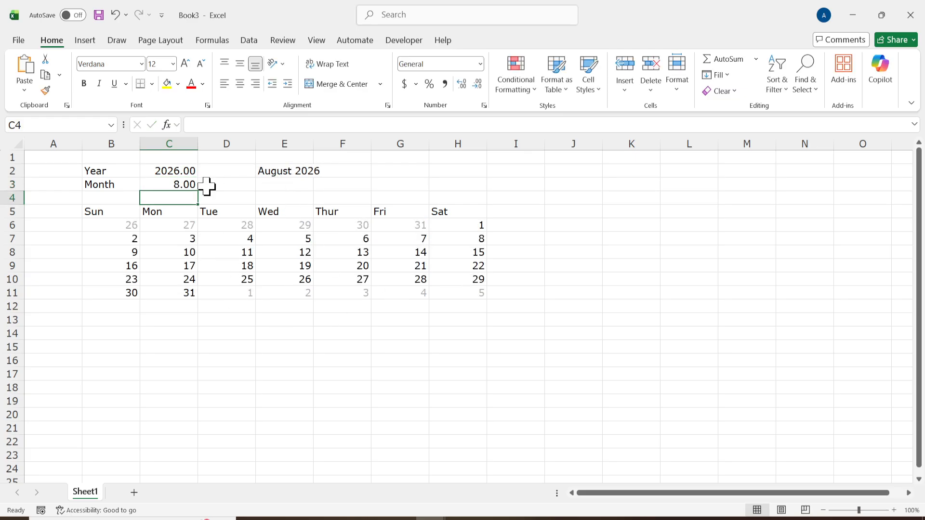
# Set the month value in cell C3 back to 4.
pyautogui.doubleClick(189, 183)
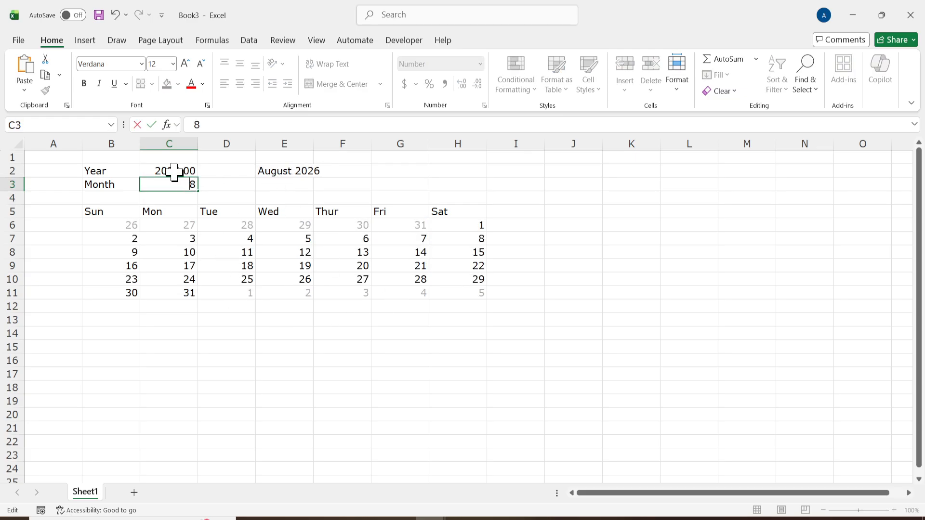
pyautogui.write('4')
pyautogui.press('Return')
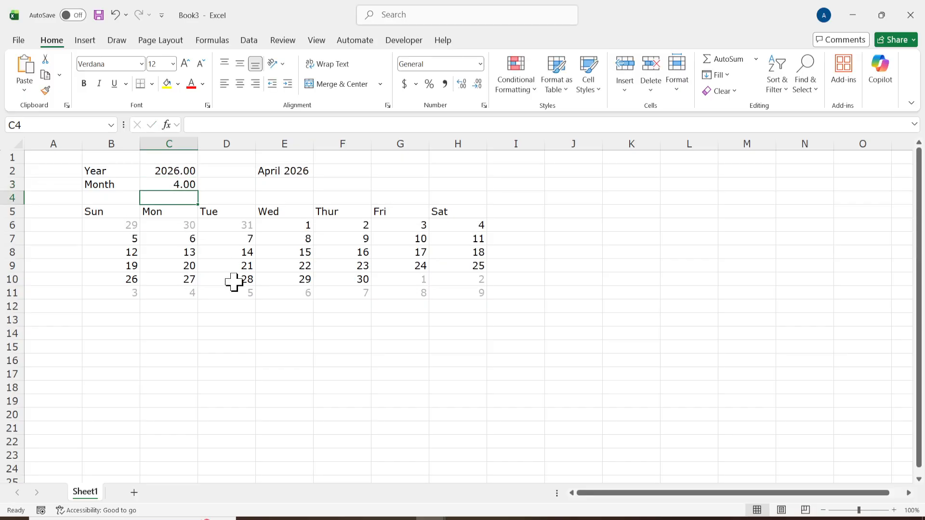
pyautogui.click(304, 262)
pyautogui.click(335, 361)
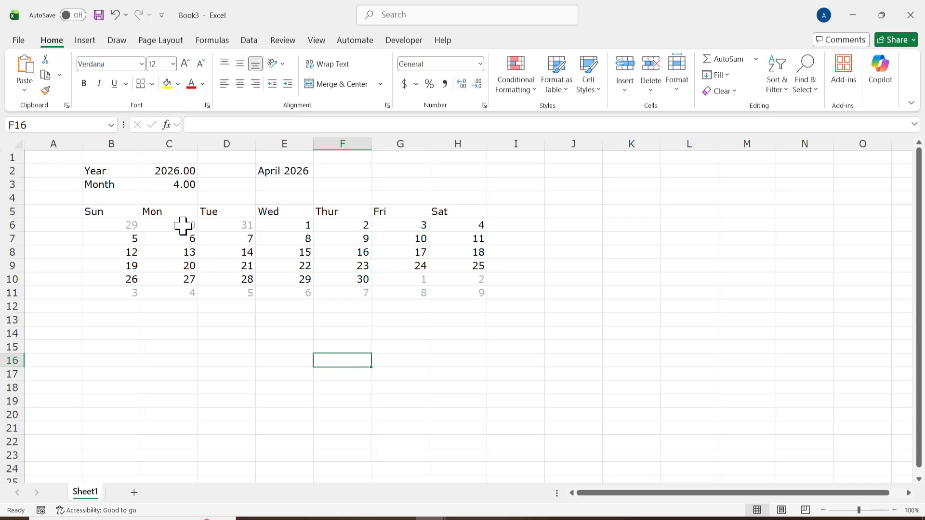
# Apply all borders to the calendar range B5:H11, including the weekday headings.
pyautogui.moveTo(110, 212); pyautogui.dragTo(476, 295)
pyautogui.click(152, 84)
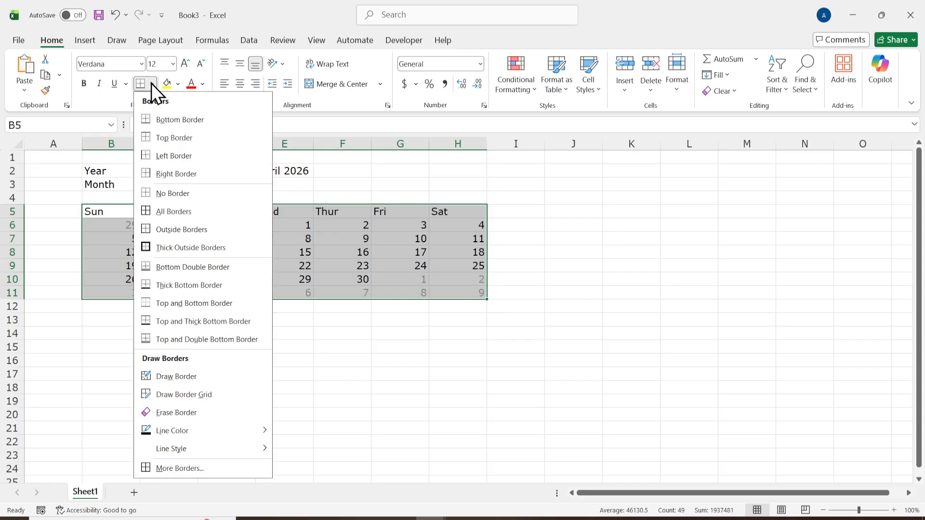
pyautogui.click(206, 211)
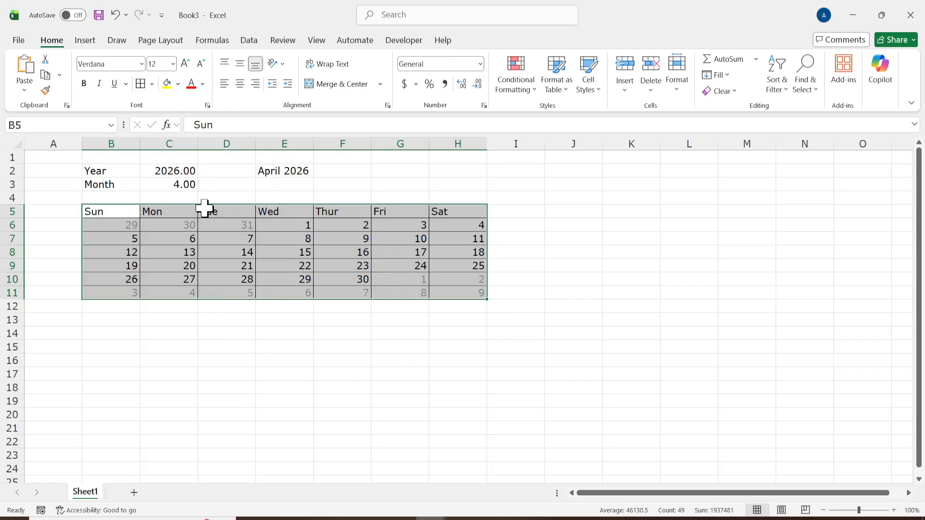
pyautogui.click(278, 320)
# Make the weekday headings in B5:H5 bold.
pyautogui.moveTo(126, 211); pyautogui.dragTo(444, 209)
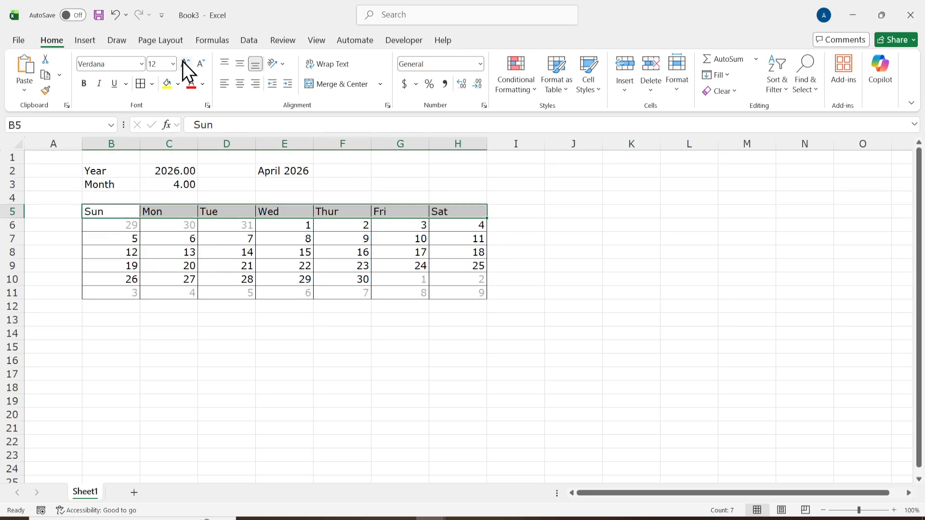
pyautogui.click(83, 84)
pyautogui.click(217, 225)
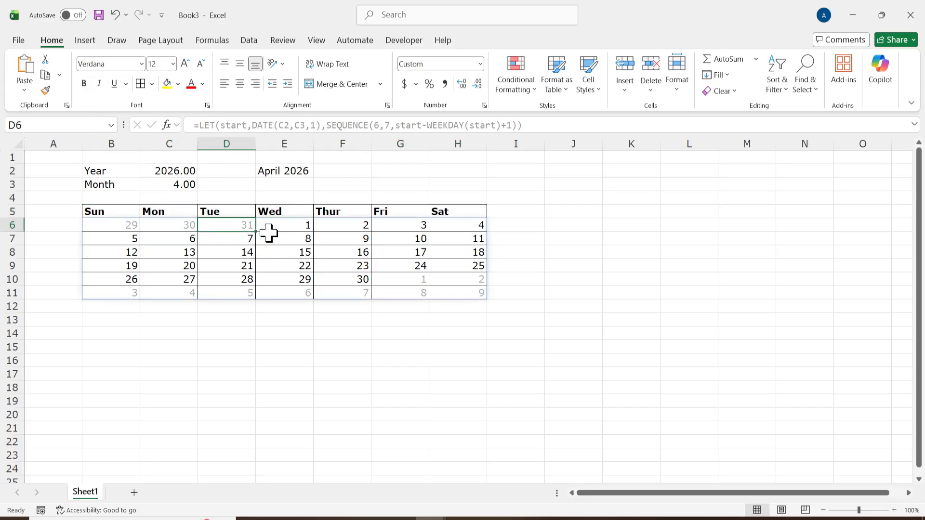